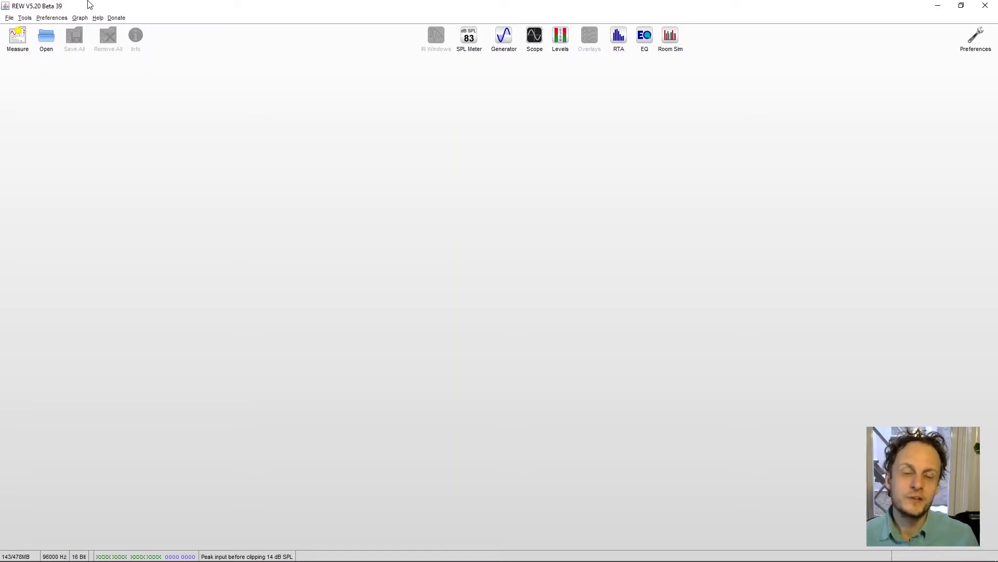
# - Run a 20 Hz–20 kHz sweep measurement, keeping the name 'Colour Duo Ch1'
pyautogui.click(17, 41)
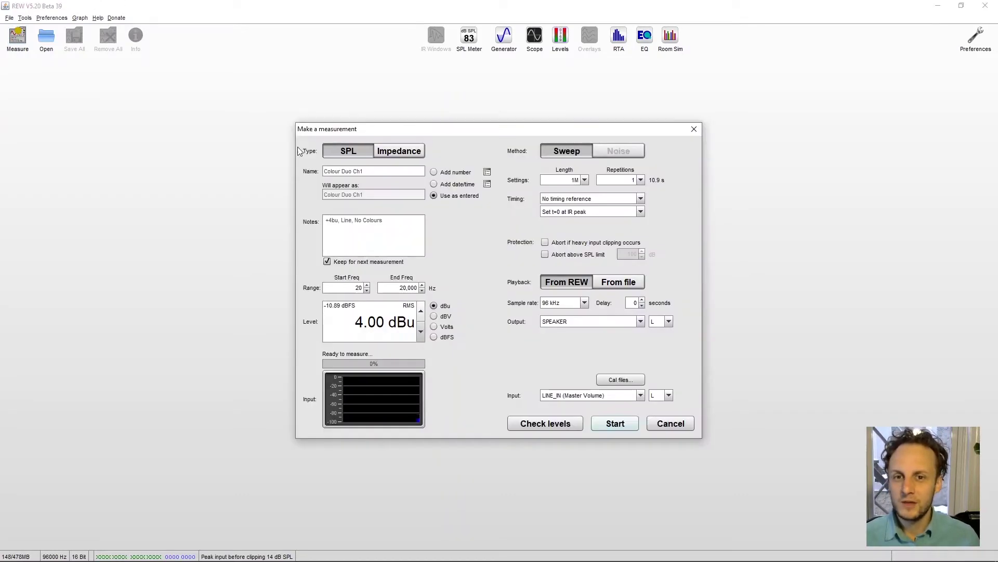
pyautogui.tripleClick(382, 171)
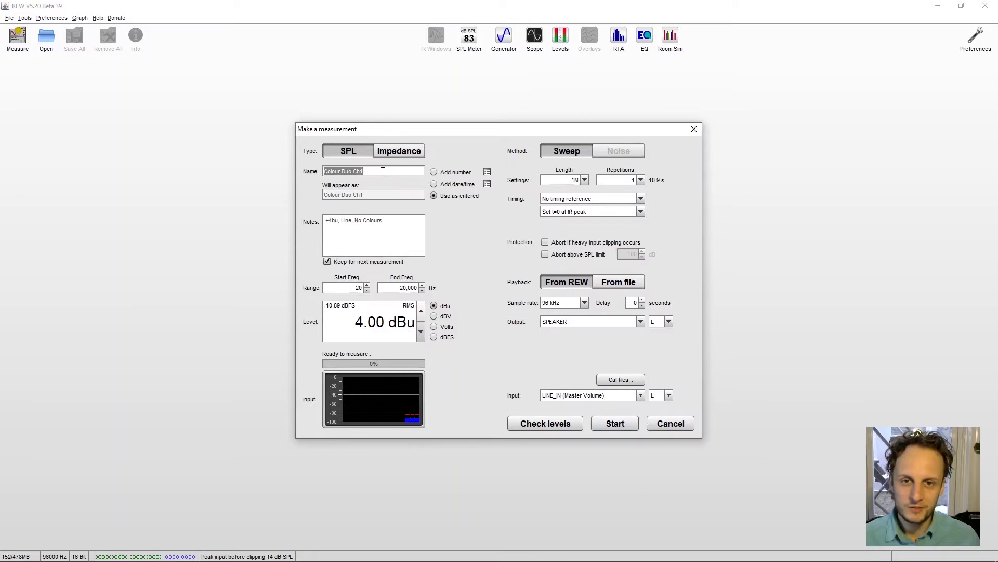
pyautogui.click(383, 171)
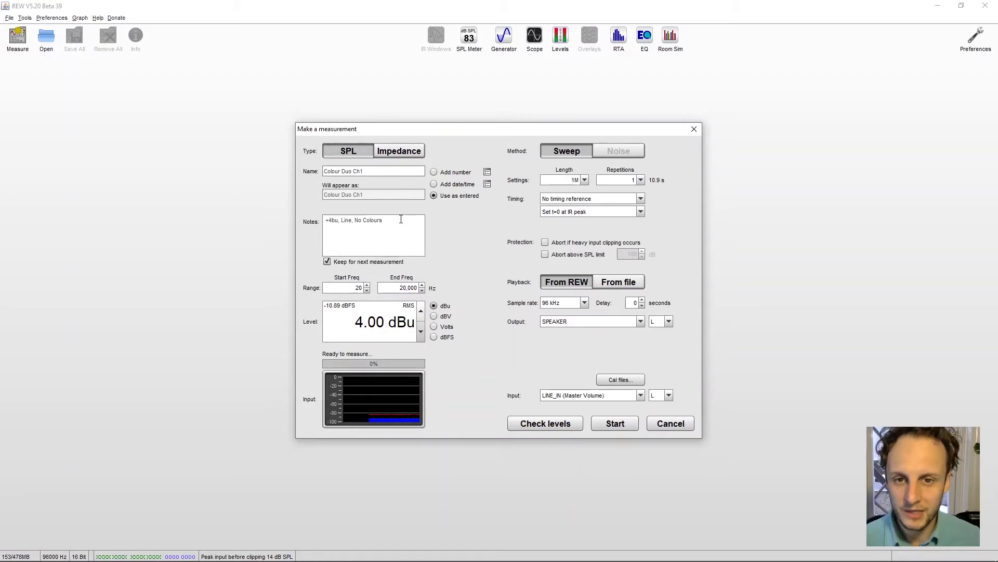
pyautogui.tripleClick(396, 171)
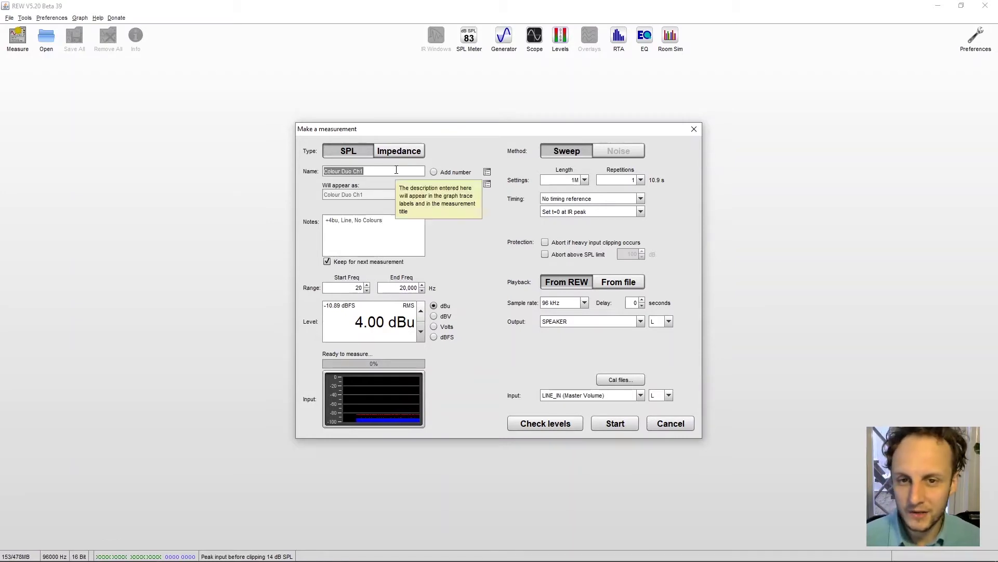
pyautogui.click(396, 170)
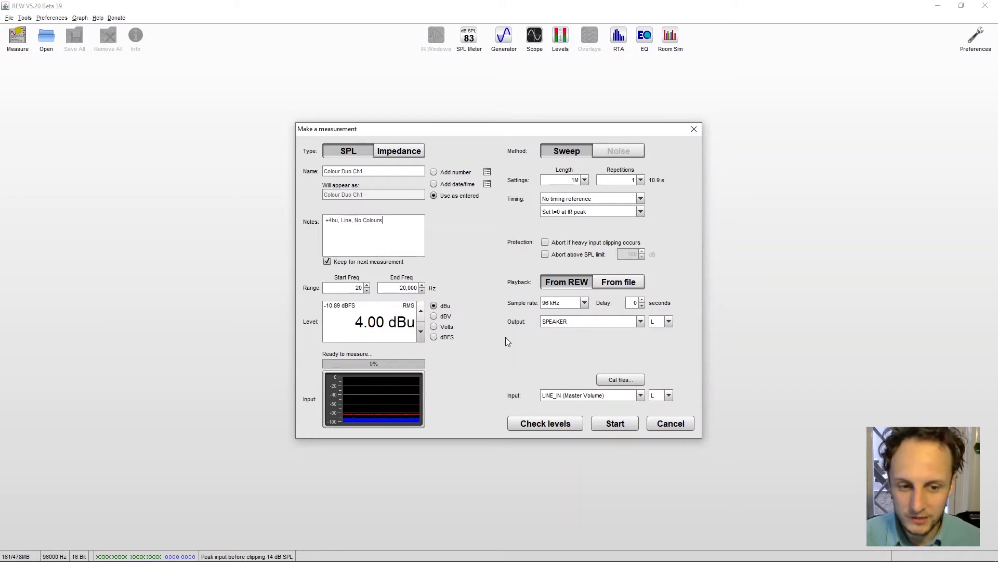
pyautogui.click(618, 427)
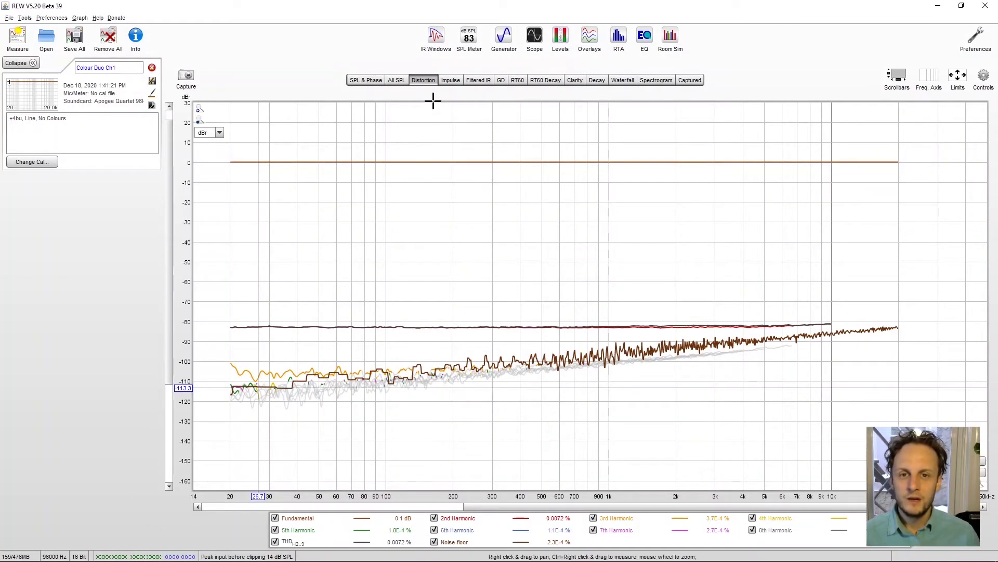
# - Show the All SPL graph, zoomed in, and read the response level at the high-frequency end
pyautogui.click(396, 80)
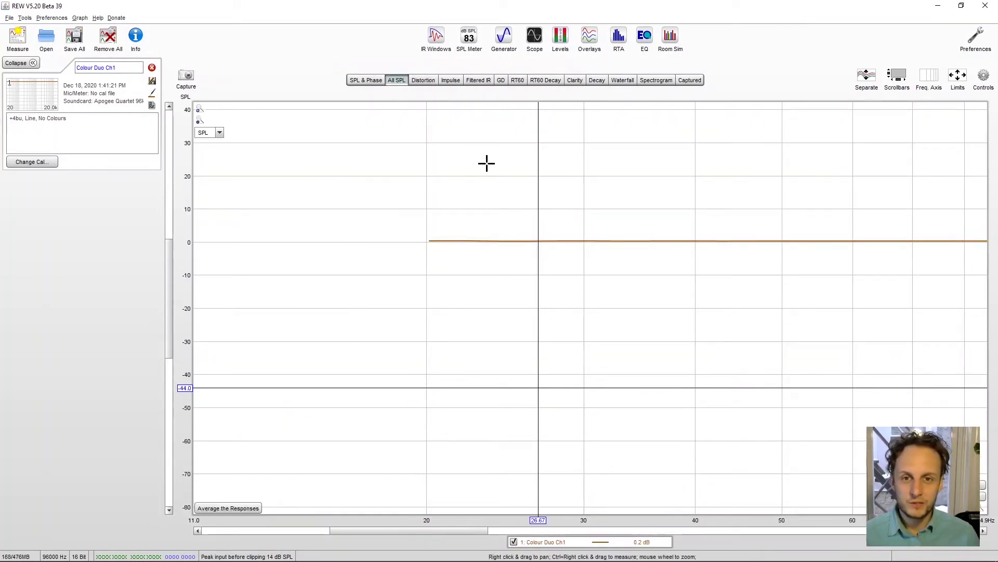
pyautogui.scroll(-3, 572, 231)
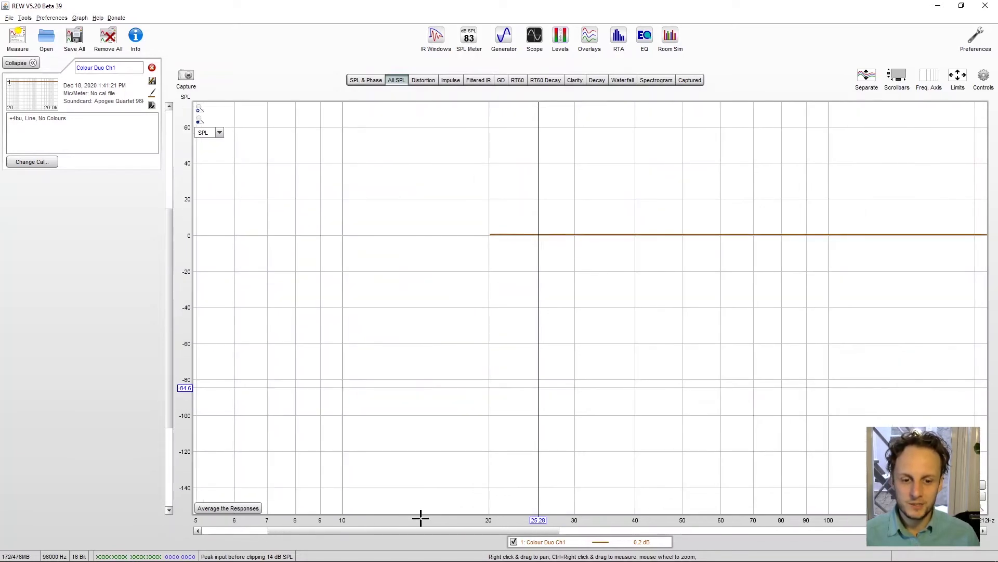
pyautogui.moveTo(424, 532); pyautogui.dragTo(597, 532)
pyautogui.scroll(-2, 567, 462)
pyautogui.scroll(-1, 566, 507)
pyautogui.scroll(-2, 669, 463)
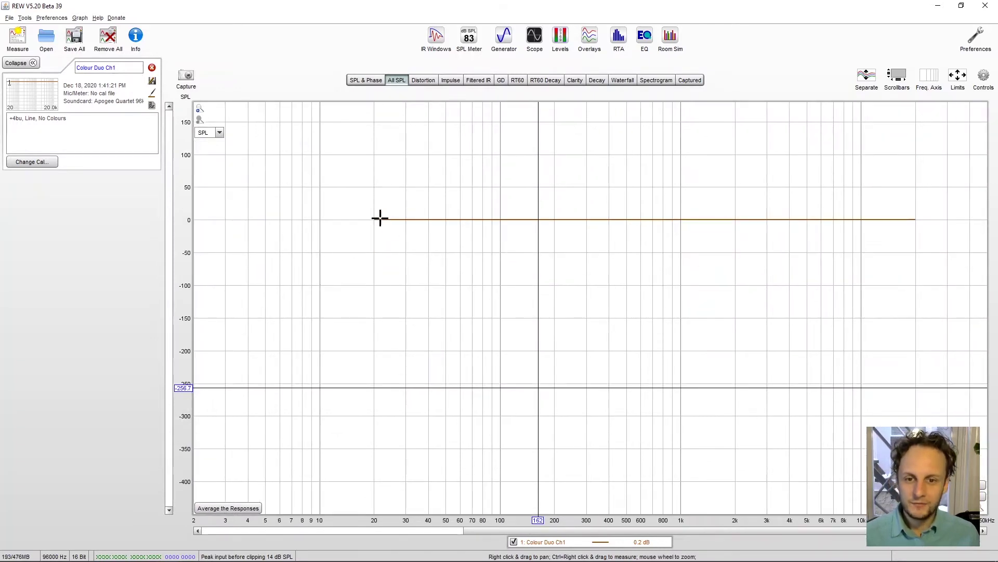
pyautogui.click(916, 223)
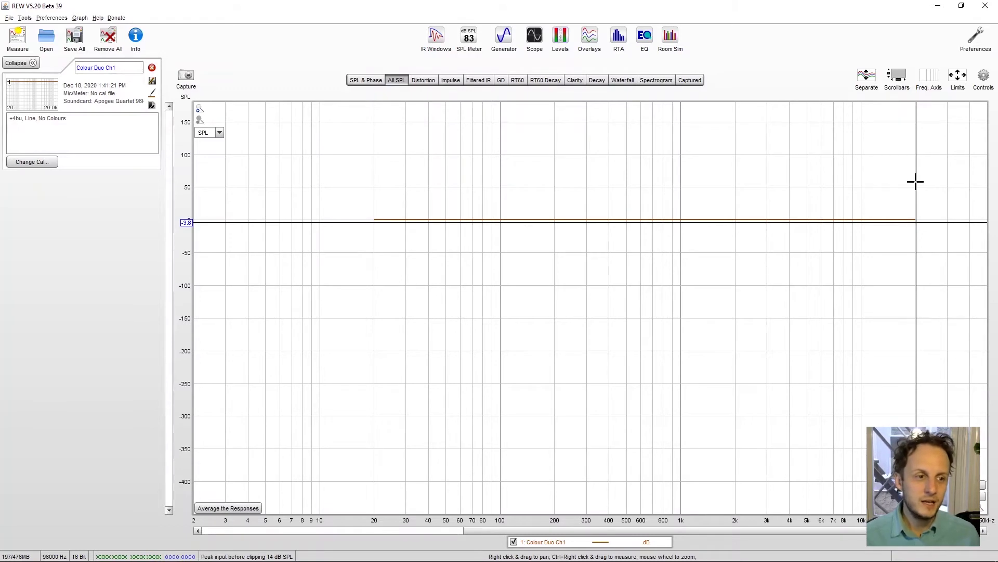
# - Pan to the low-frequency end, read its level, then zoom in to check the flat 0 dB response
pyautogui.scroll(6, 914, 180)
pyautogui.scroll(3, 868, 344)
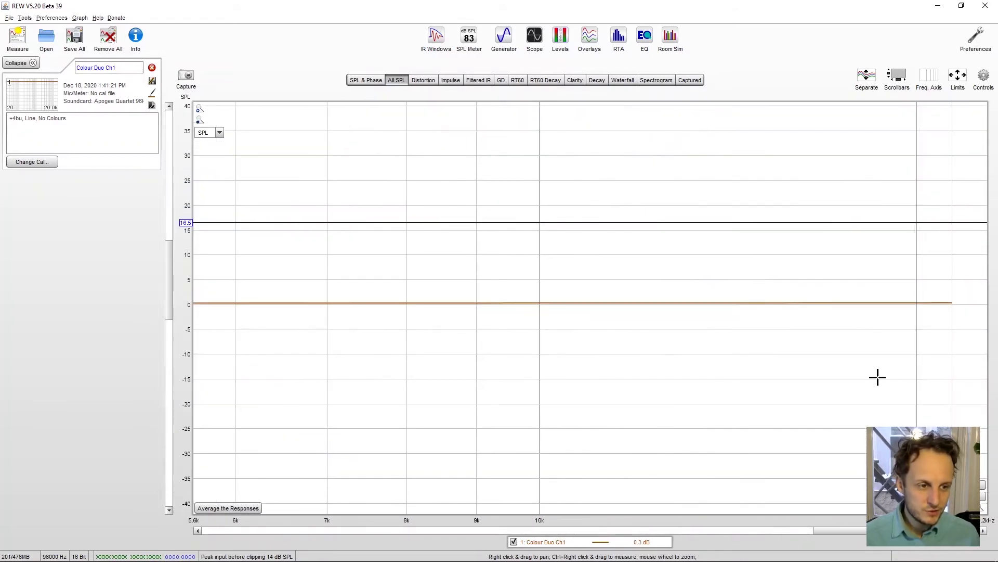
pyautogui.moveTo(839, 531); pyautogui.dragTo(409, 530)
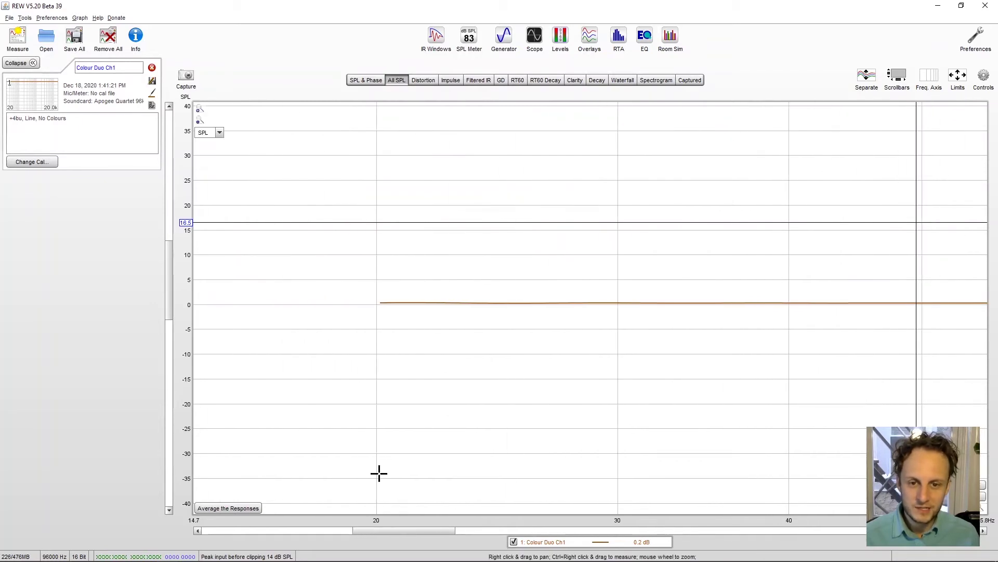
pyautogui.click(386, 282)
pyautogui.scroll(-1, 733, 326)
pyautogui.scroll(-1, 831, 243)
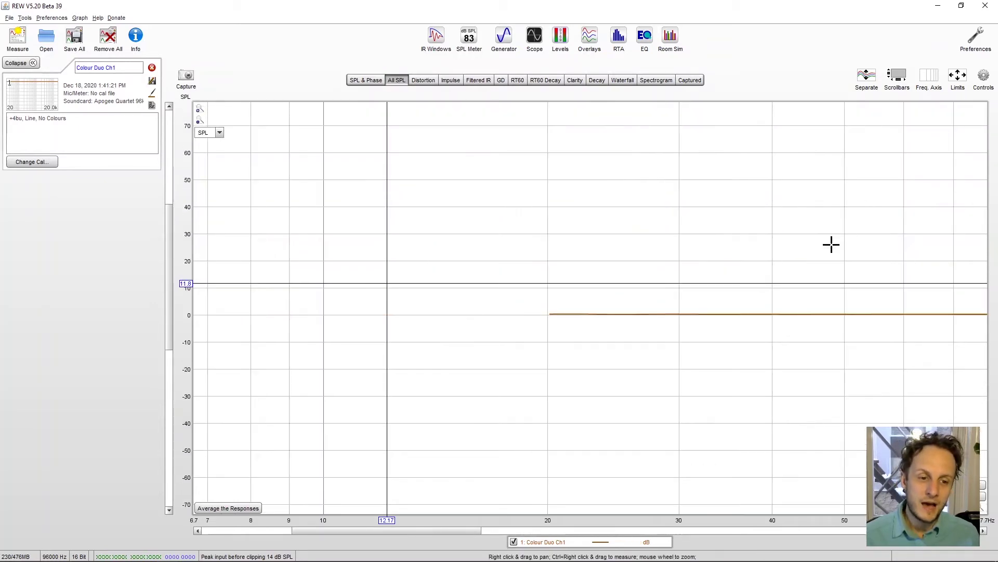
pyautogui.scroll(-2, 531, 473)
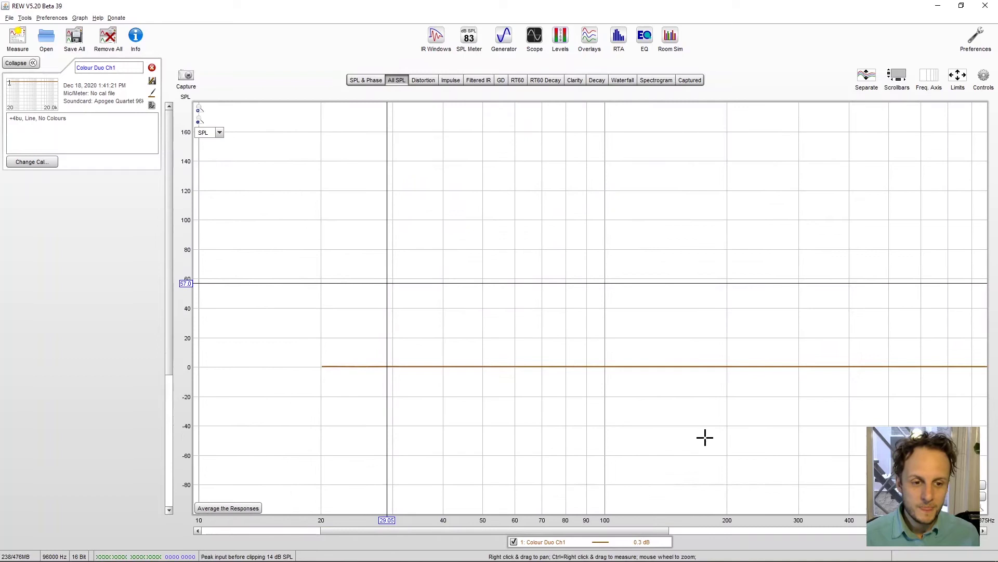
pyautogui.moveTo(620, 530); pyautogui.dragTo(698, 471)
pyautogui.scroll(-1, 698, 471)
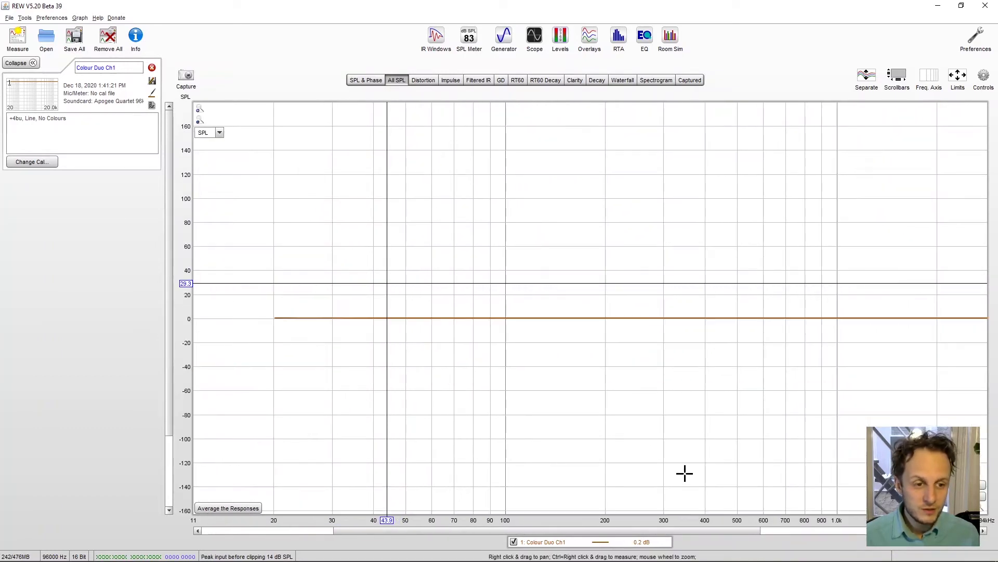
pyautogui.scroll(-1, 684, 472)
pyautogui.moveTo(679, 531); pyautogui.dragTo(751, 526)
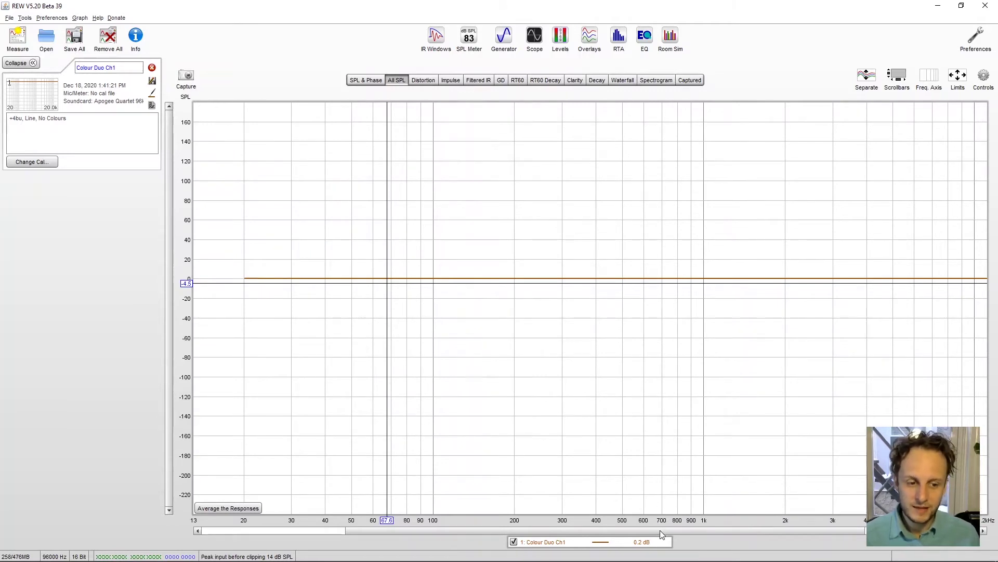
pyautogui.moveTo(660, 529); pyautogui.dragTo(701, 530)
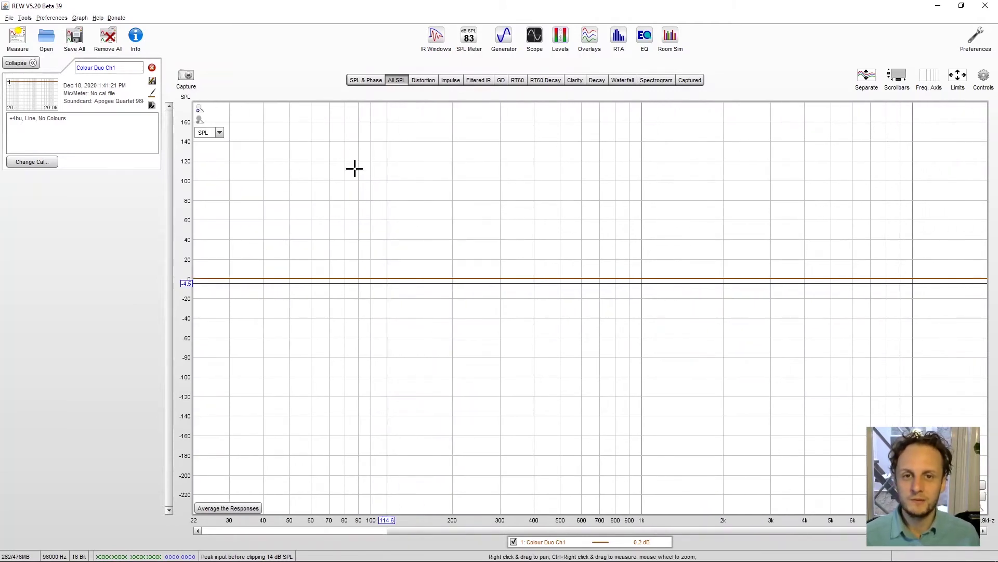
# - Show the harmonic distortion graph and take the distortion readings at 20 Hz
pyautogui.click(423, 79)
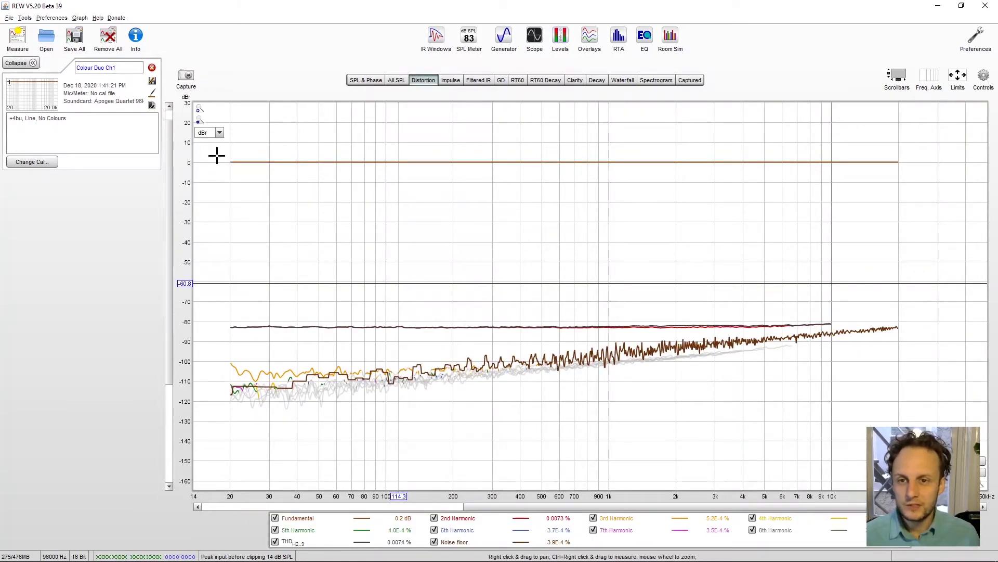
pyautogui.click(232, 160)
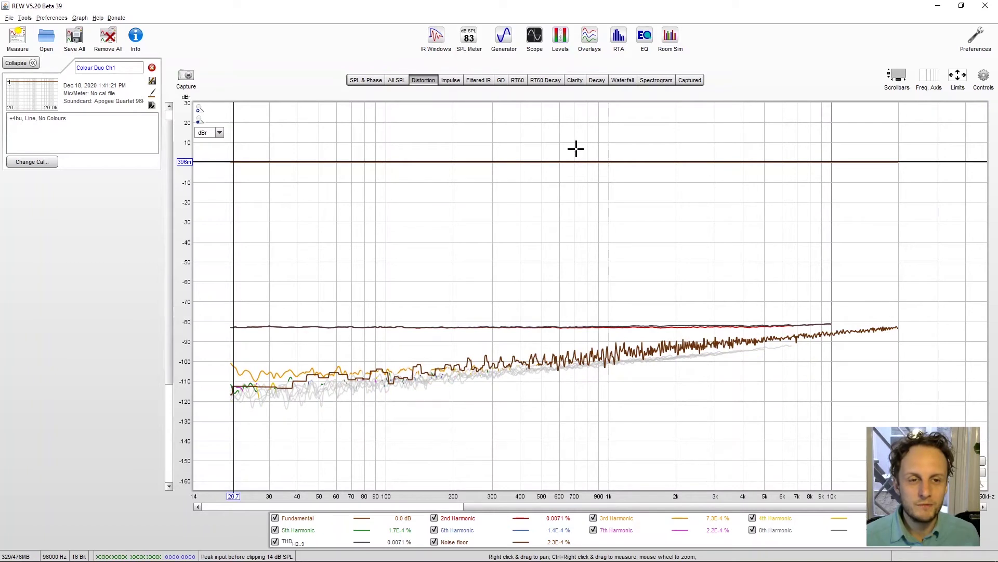
# - Place the distortion cursor at 1.002 kHz, reading THD 0.0075% and 2nd harmonic 0.0071%
pyautogui.click(606, 281)
pyautogui.click(607, 282)
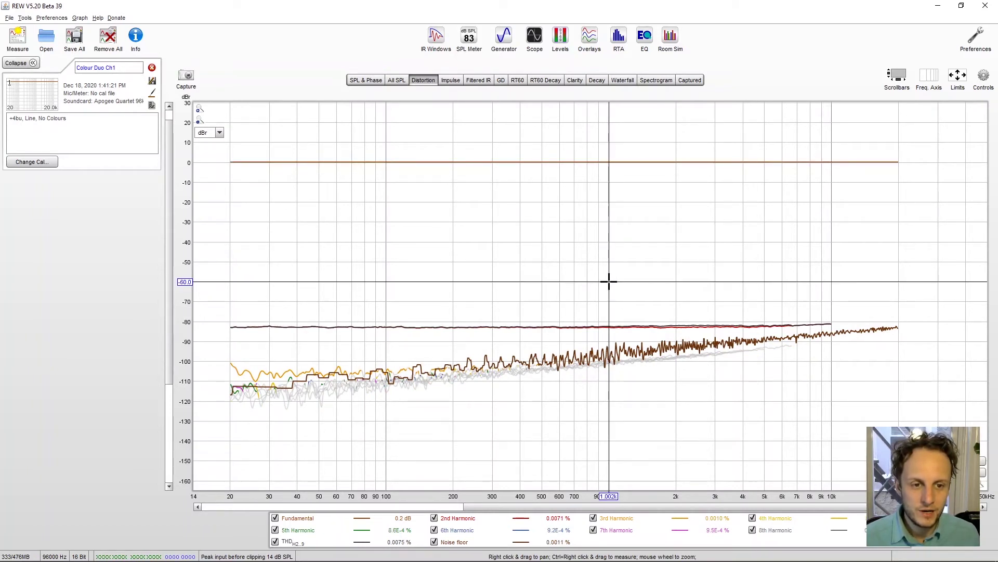
pyautogui.click(608, 281)
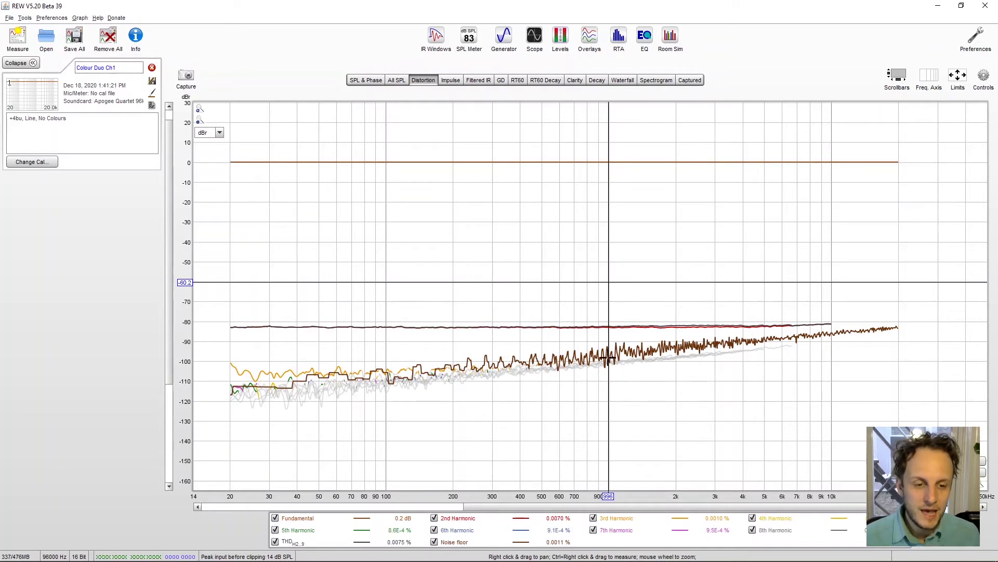
pyautogui.click(609, 286)
pyautogui.click(609, 281)
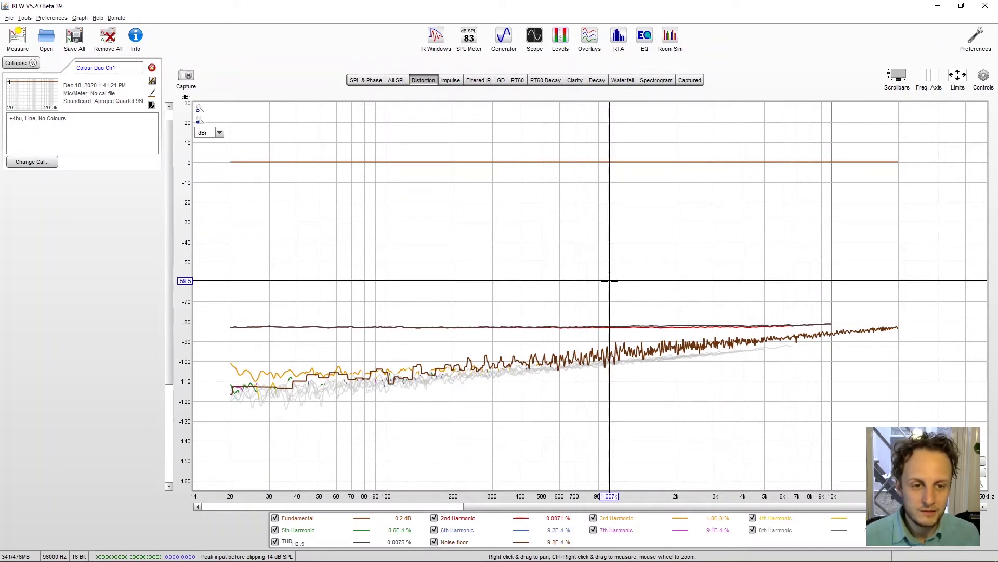
pyautogui.click(609, 281)
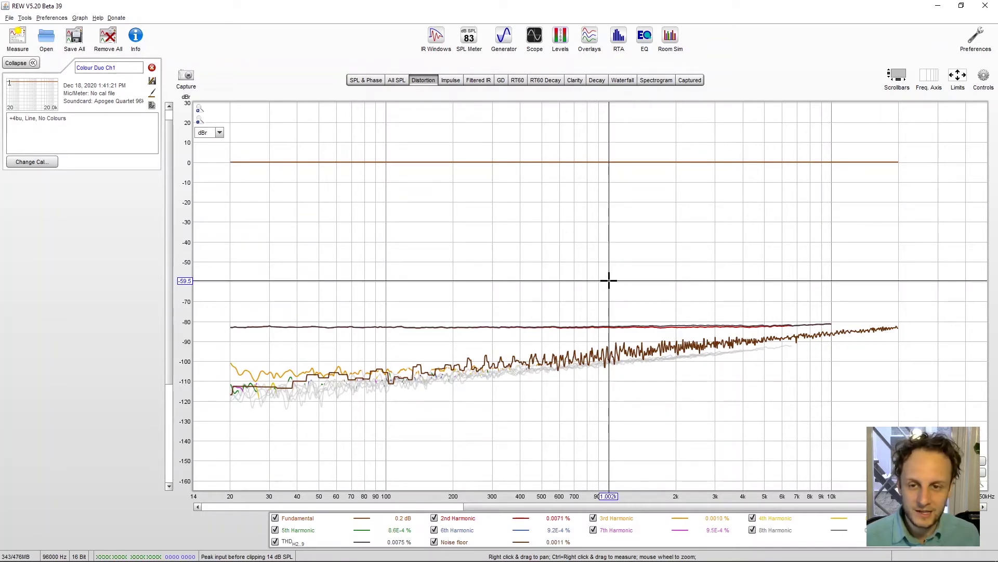